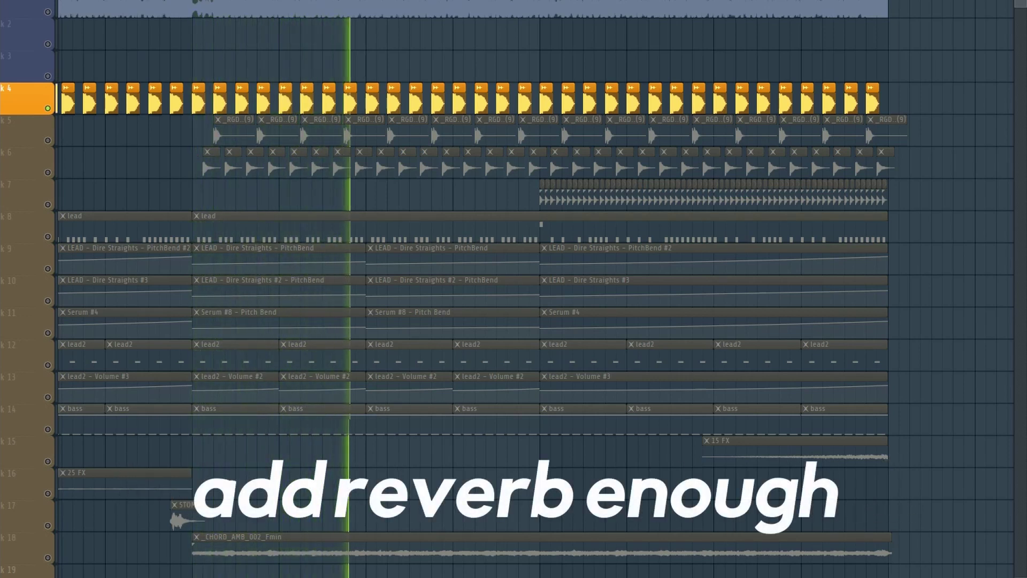
# - Stop the kick playback, solo the samples on track 5 and play them back
pyautogui.press('space')
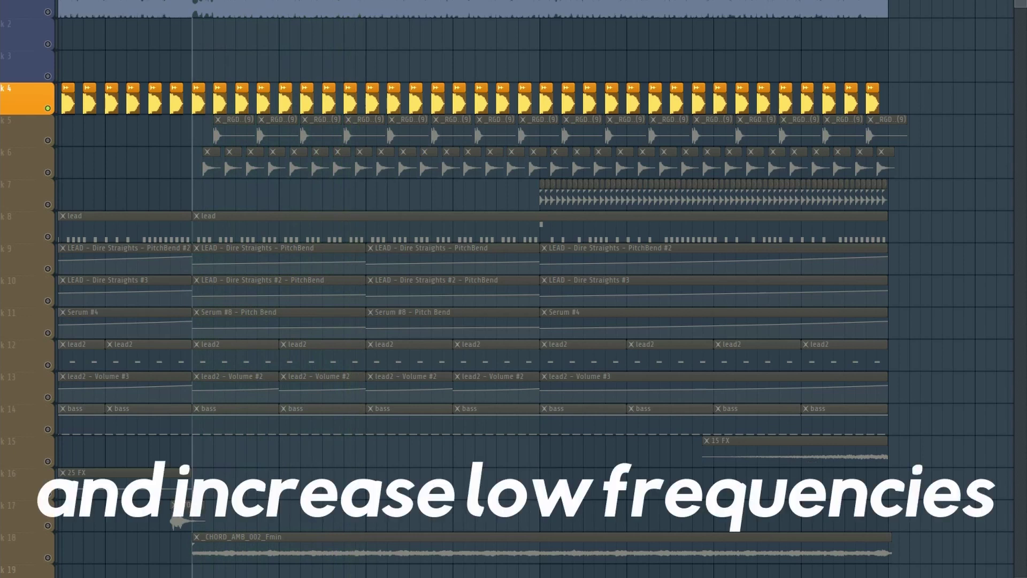
pyautogui.rightClick(48, 140)
pyautogui.press('space')
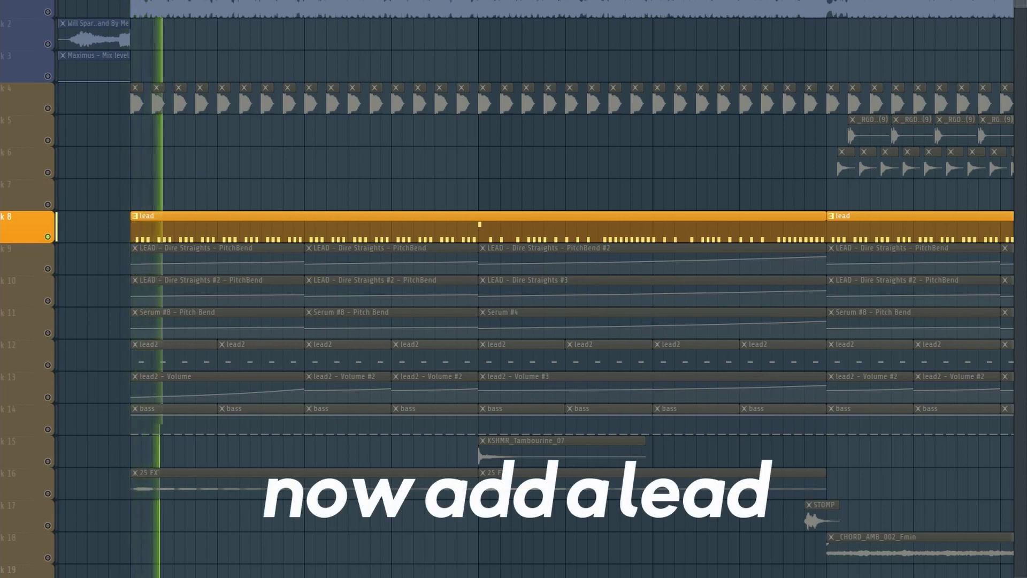
# - Open the lead pattern on track 8 in the piano roll and display the channel rack
pyautogui.doubleClick(324, 229)
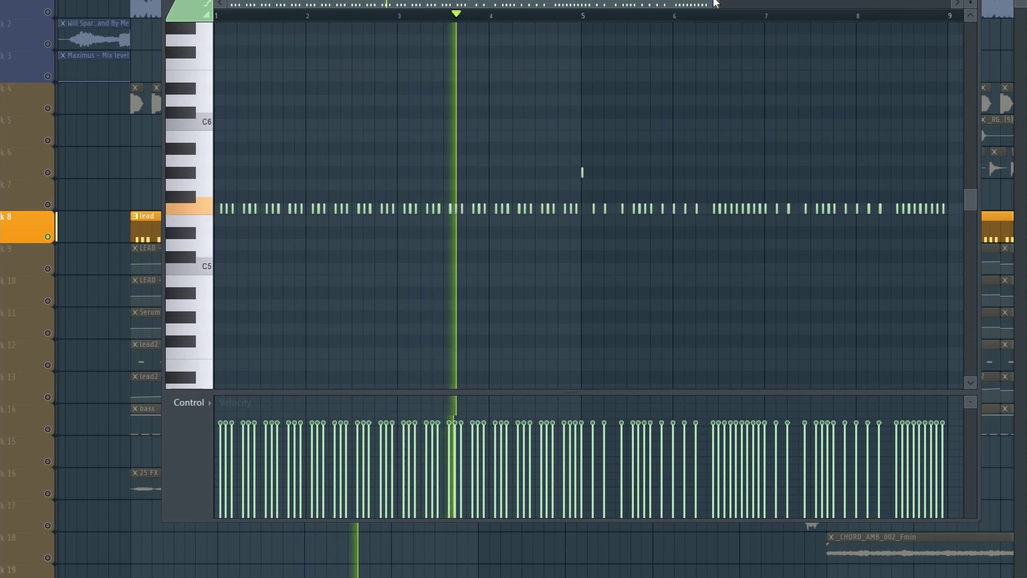
pyautogui.moveTo(714, 3); pyautogui.dragTo(726, 3)
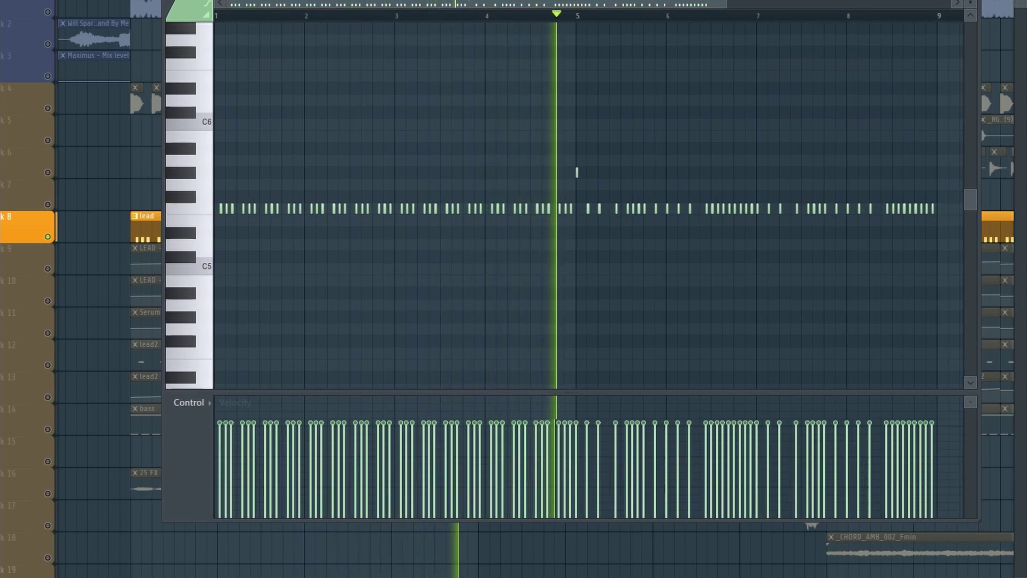
pyautogui.press('F6')
pyautogui.moveTo(509, 4)
pyautogui.mouseDown()
pyautogui.moveTo(494, 127)
pyautogui.moveTo(524, 15)
pyautogui.mouseUp()
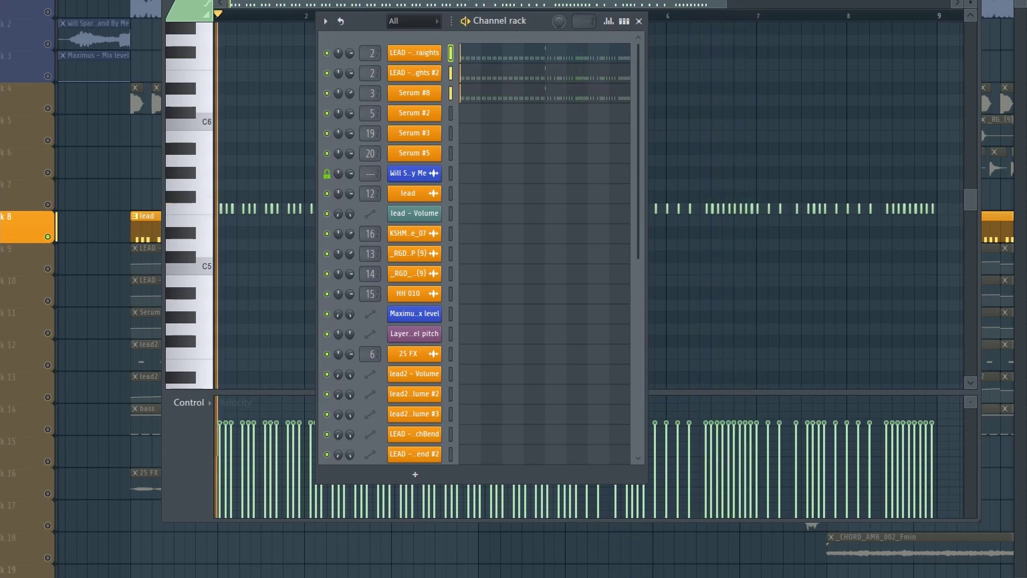
# - Solo the first lead channel and examine its Sylenth1 Part A, EQ, delay and reverb settings
pyautogui.rightClick(326, 53)
pyautogui.click(345, 62)
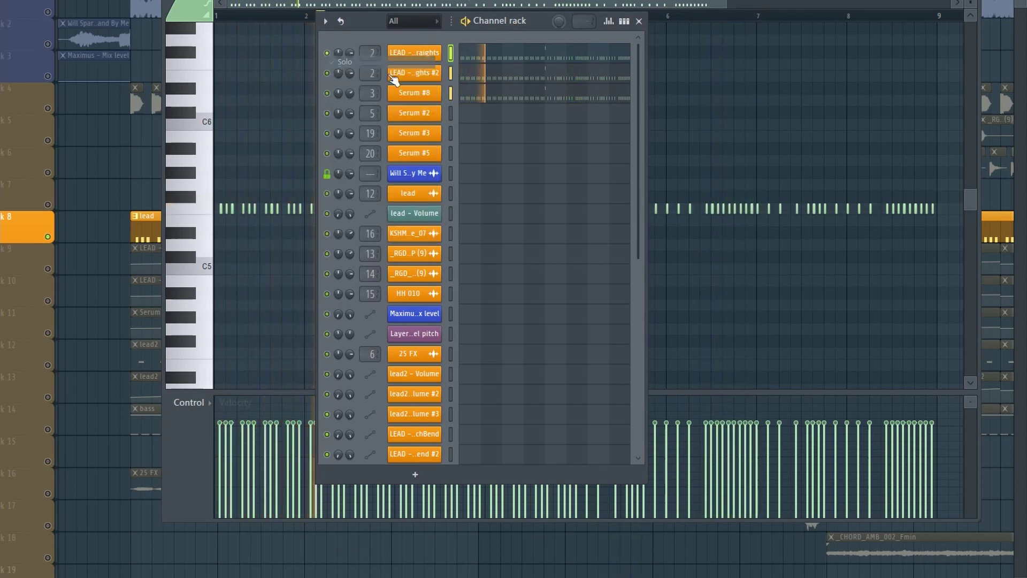
pyautogui.click(420, 52)
pyautogui.moveTo(510, 11); pyautogui.dragTo(537, 1)
pyautogui.click(540, 17)
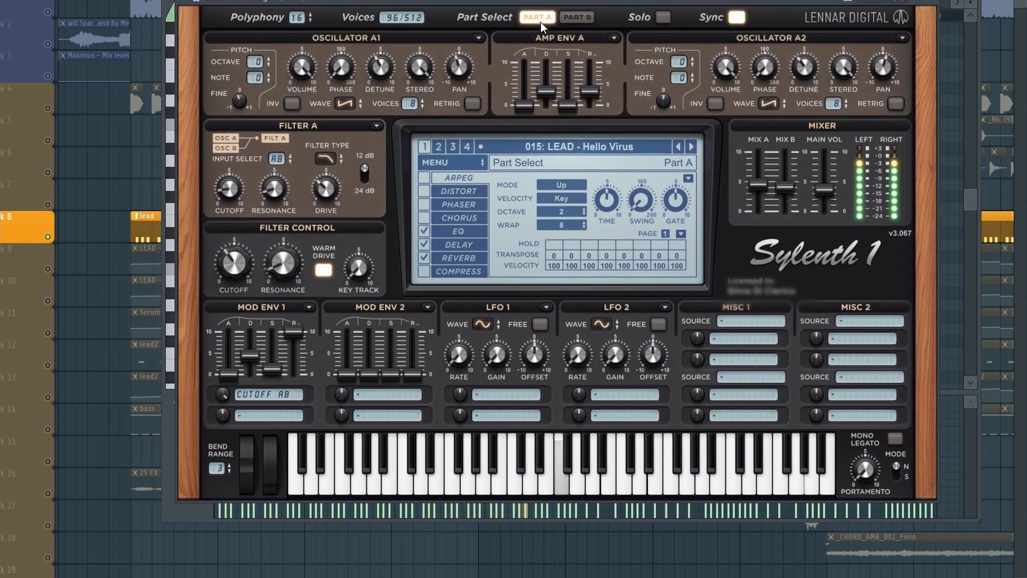
pyautogui.click(460, 234)
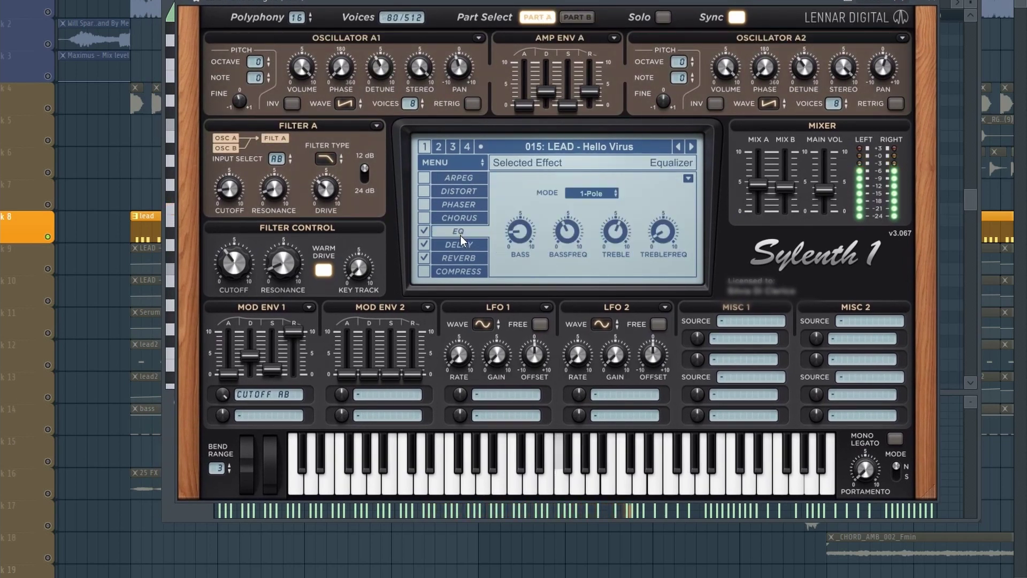
pyautogui.click(459, 244)
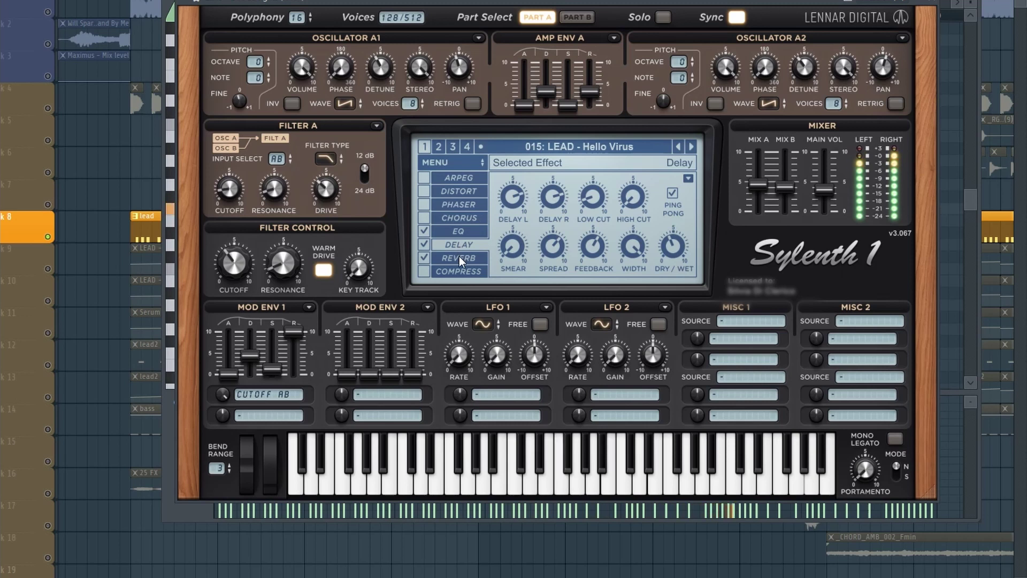
pyautogui.click(459, 257)
pyautogui.click(930, 2)
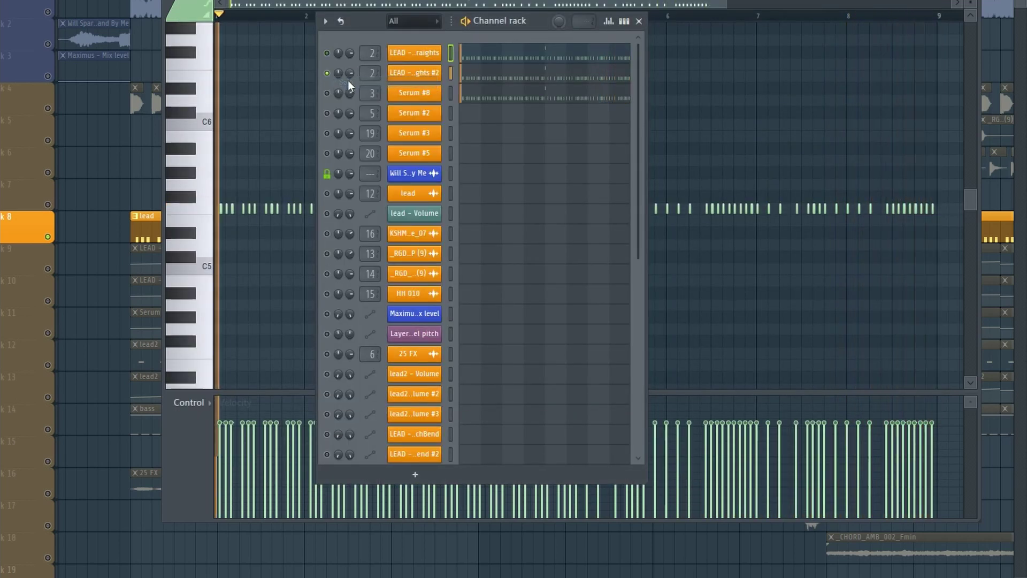
# - Examine the second lead channel's Sylenth1 Part A and its chorus, EQ, reverb and compressor settings
pyautogui.click(422, 73)
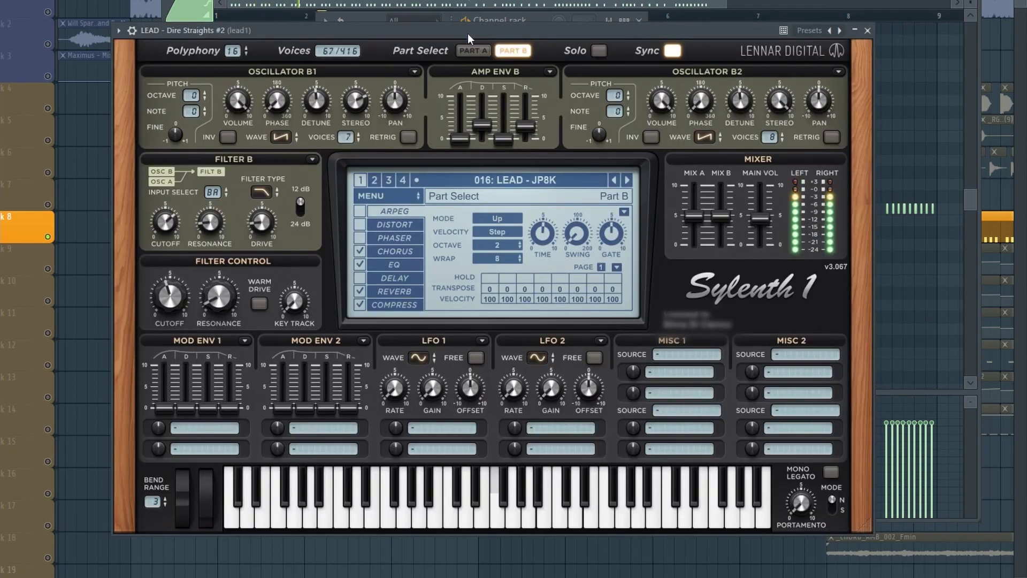
pyautogui.moveTo(468, 34); pyautogui.dragTo(503, 2)
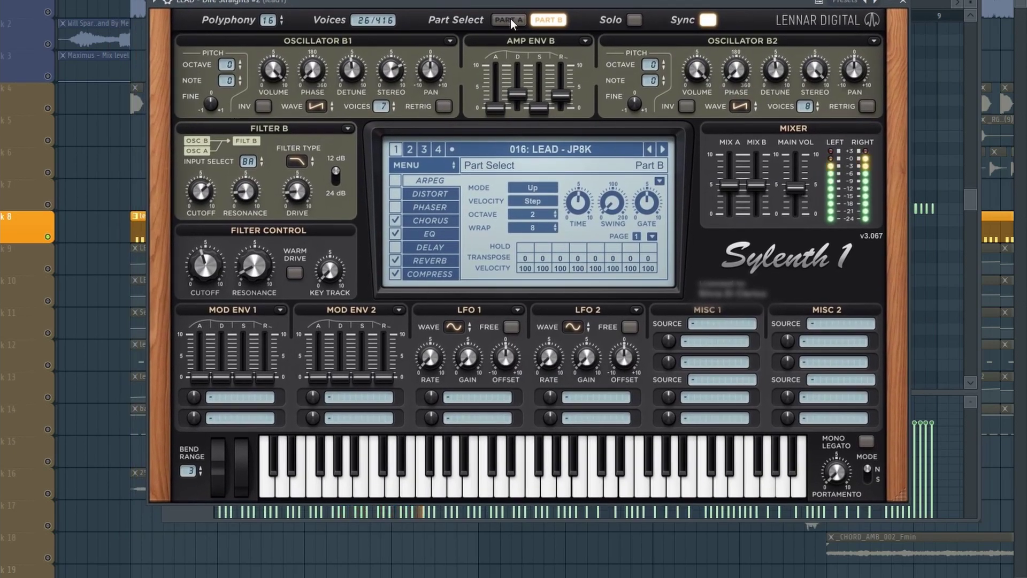
pyautogui.click(511, 20)
pyautogui.click(444, 221)
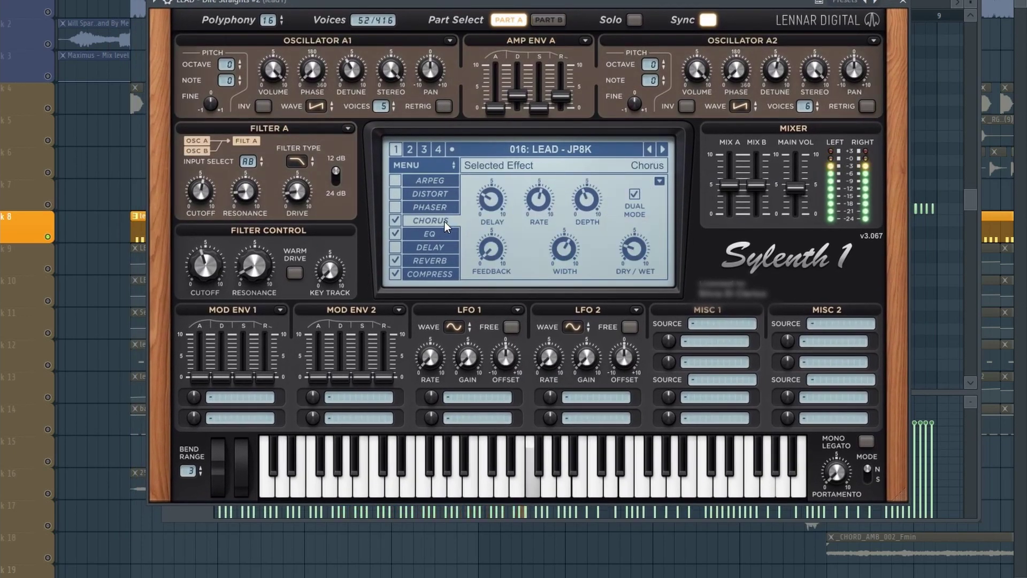
pyautogui.click(438, 233)
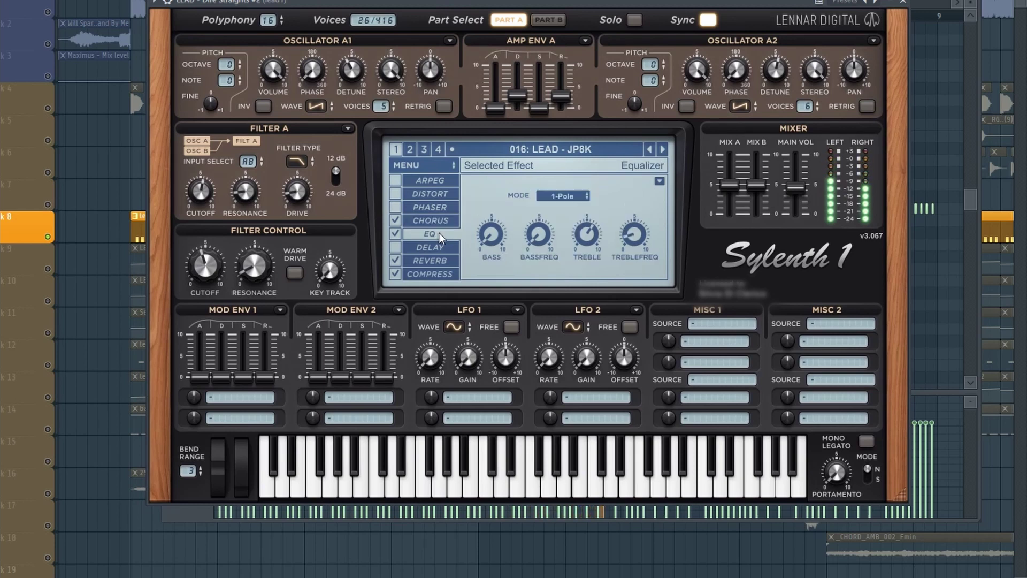
pyautogui.click(435, 260)
pyautogui.click(435, 273)
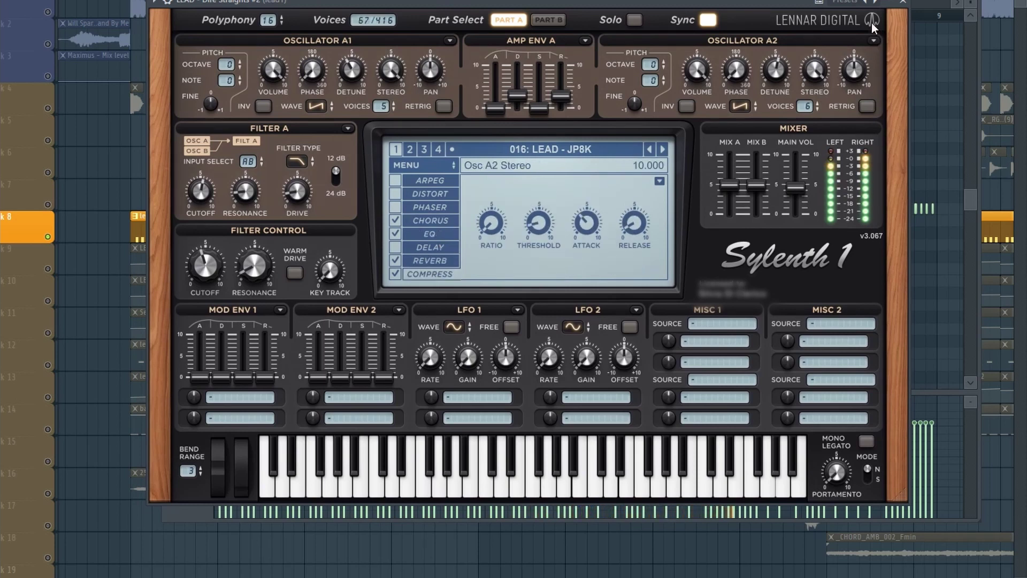
pyautogui.click(905, 4)
# - Solo the Serum #8 channel and examine the oscillators and effects of its synth patch
pyautogui.rightClick(325, 117)
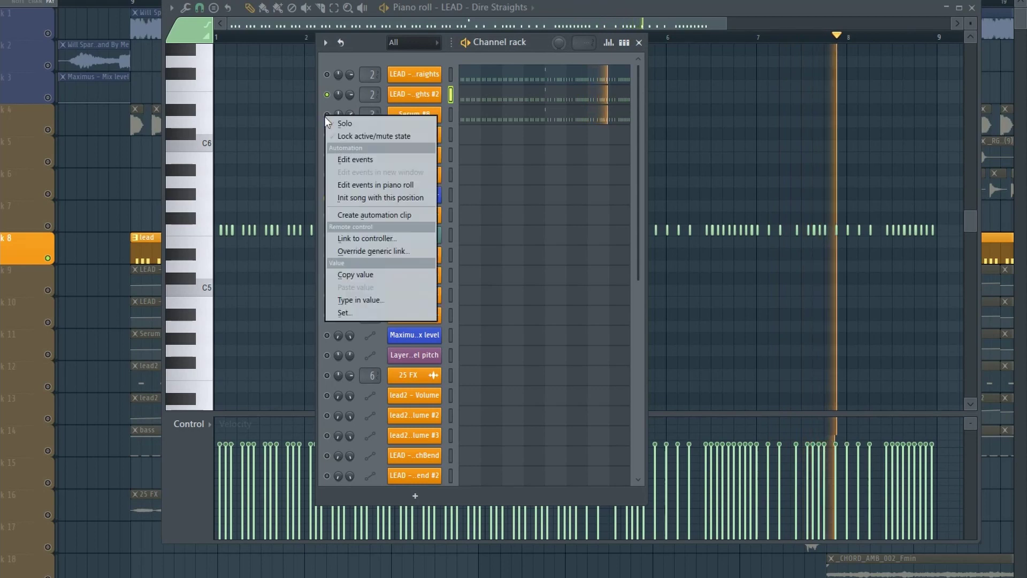
pyautogui.click(422, 123)
pyautogui.click(415, 114)
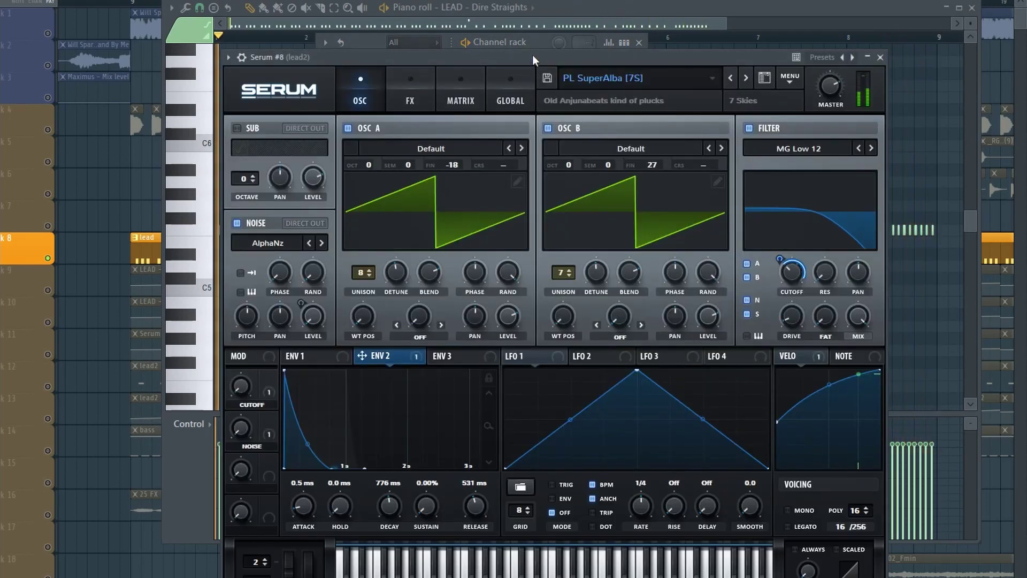
pyautogui.moveTo(532, 55); pyautogui.dragTo(483, 1)
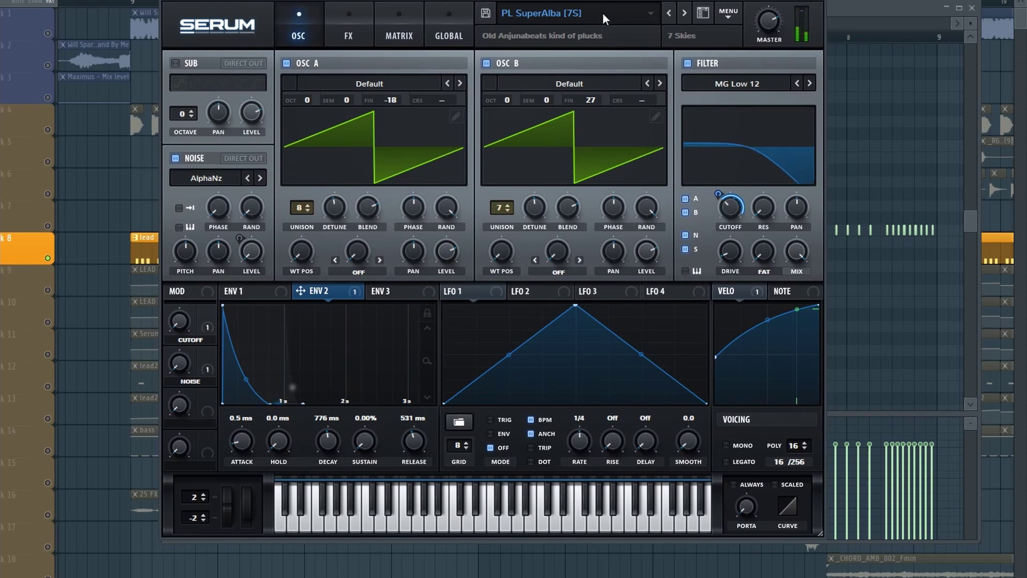
pyautogui.click(348, 37)
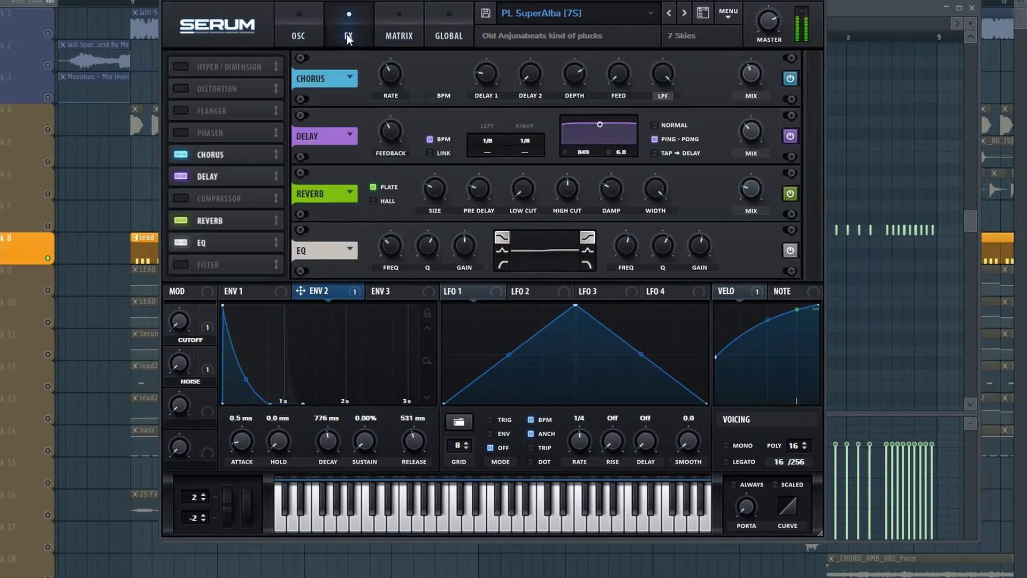
pyautogui.click(822, 1)
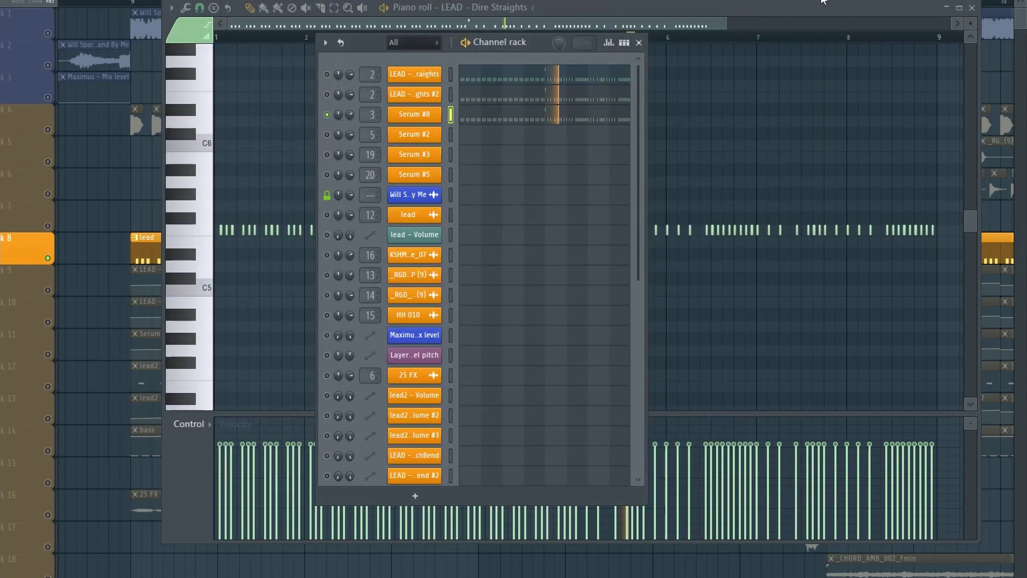
# - Turn off the solo on Serum #8 and close the channel rack and the piano roll
pyautogui.rightClick(327, 114)
pyautogui.click(347, 120)
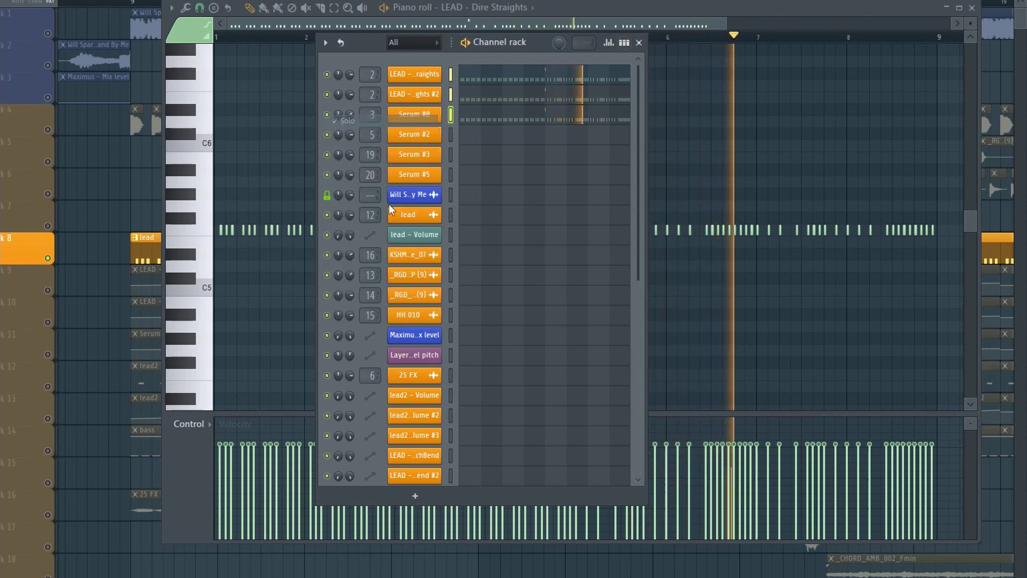
pyautogui.click(639, 42)
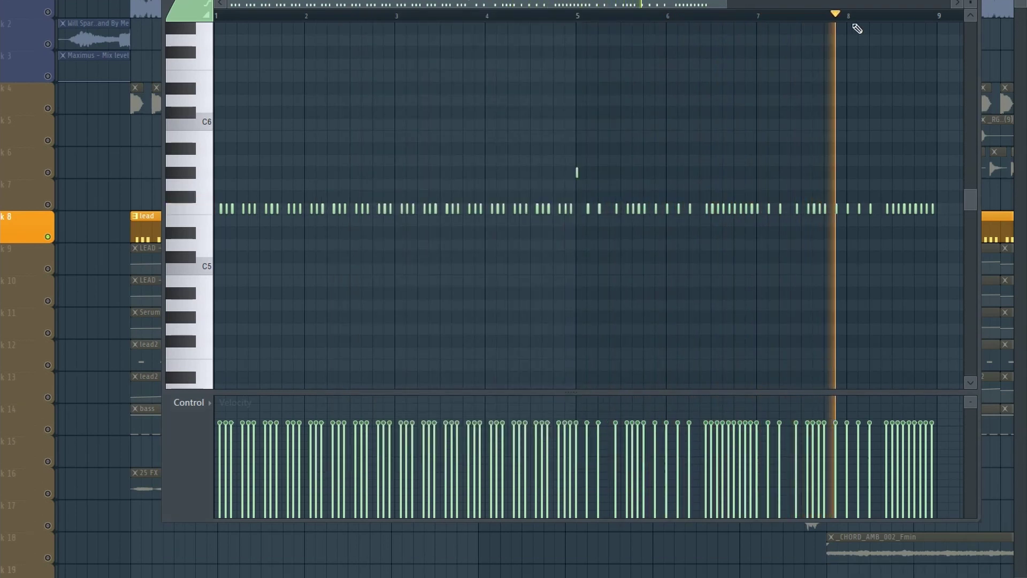
pyautogui.click(971, 1)
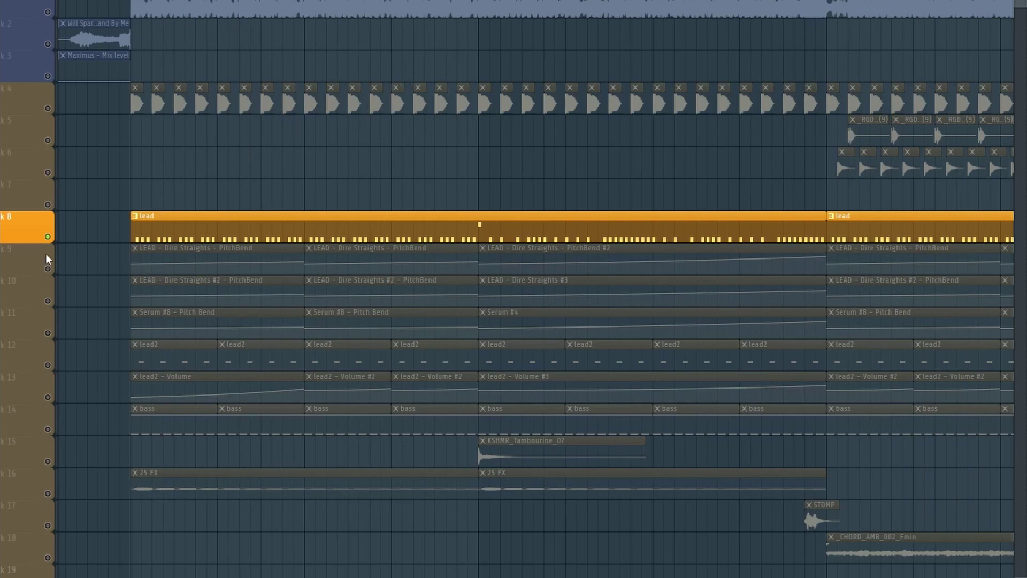
# - Unmute the pitch bend automation on tracks 9, 10 and 11 and play it together with the lead
pyautogui.click(48, 269)
pyautogui.click(48, 301)
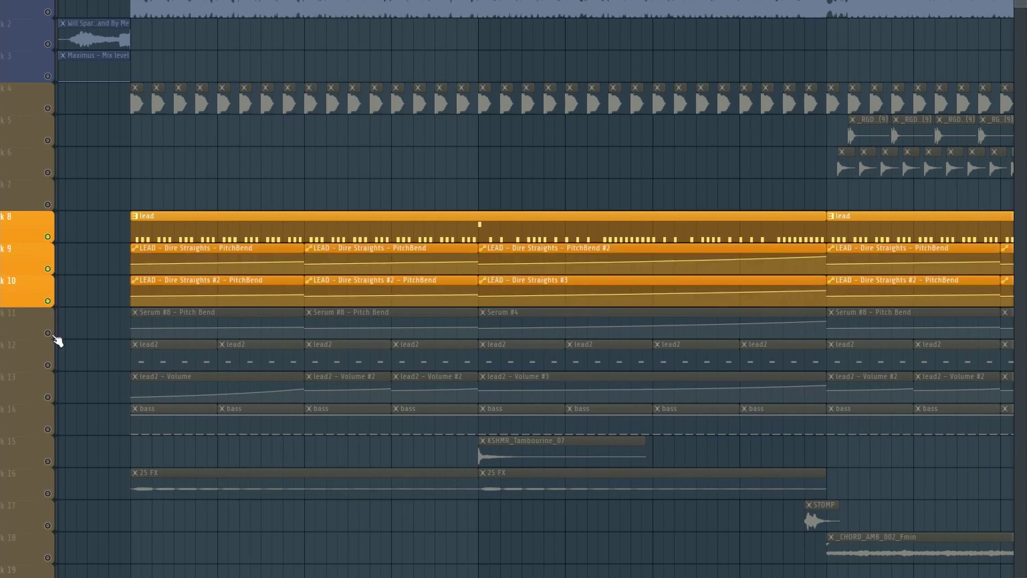
pyautogui.click(48, 333)
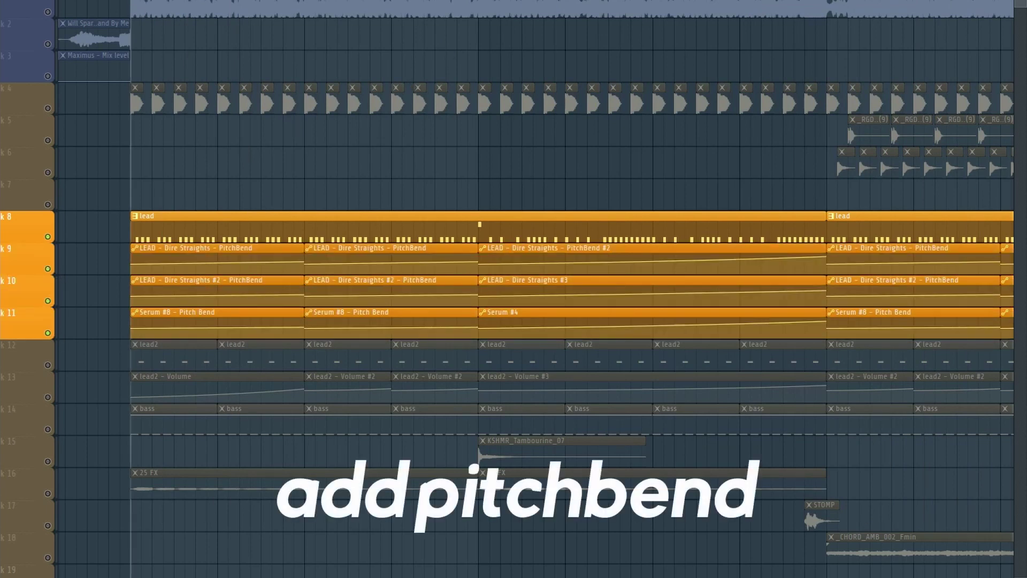
pyautogui.press('space')
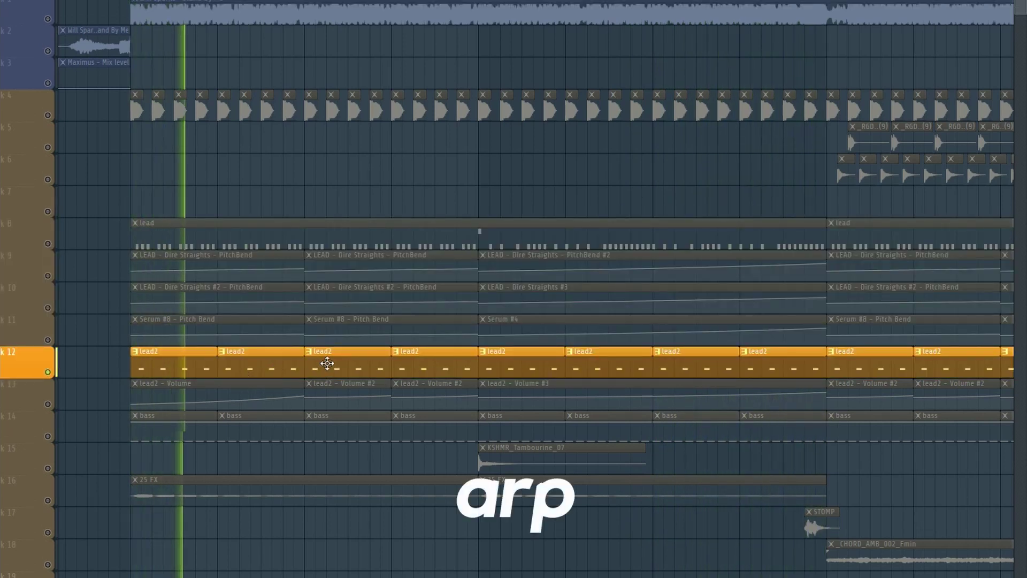
# - Open the lead2 pattern on track 12 in the piano roll and display the channel rack
pyautogui.doubleClick(326, 363)
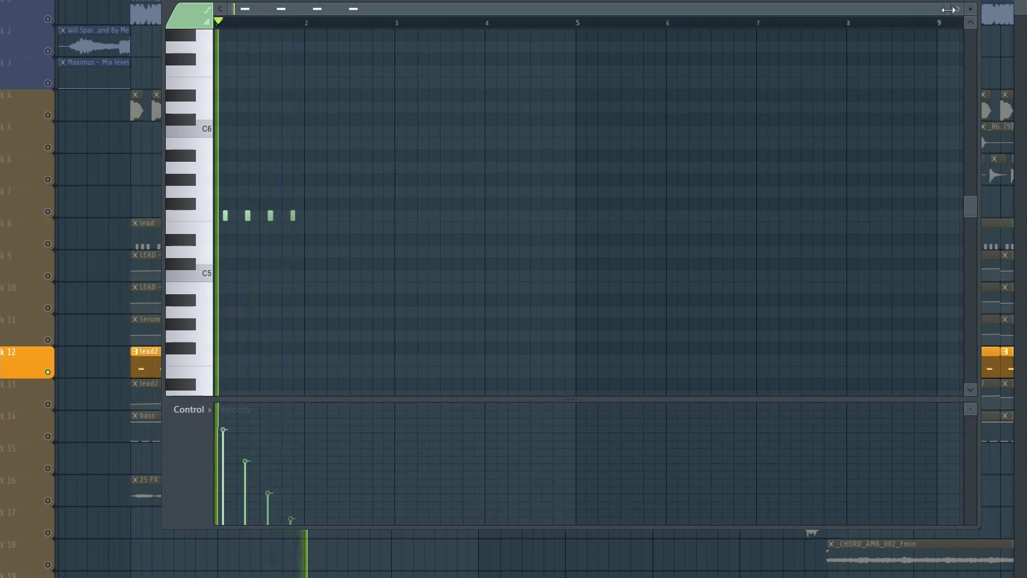
pyautogui.moveTo(948, 10); pyautogui.dragTo(845, 10)
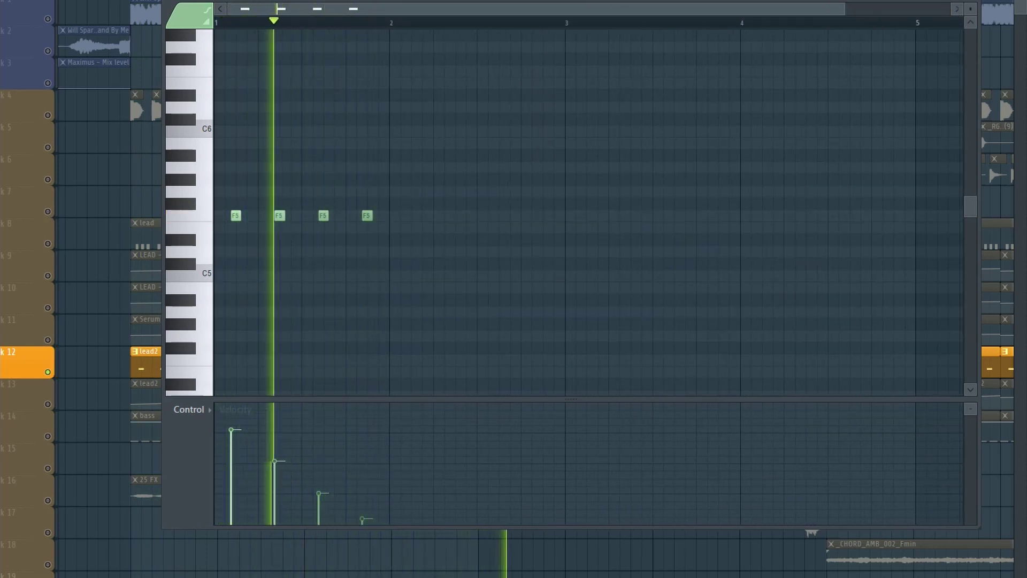
pyautogui.press('F6')
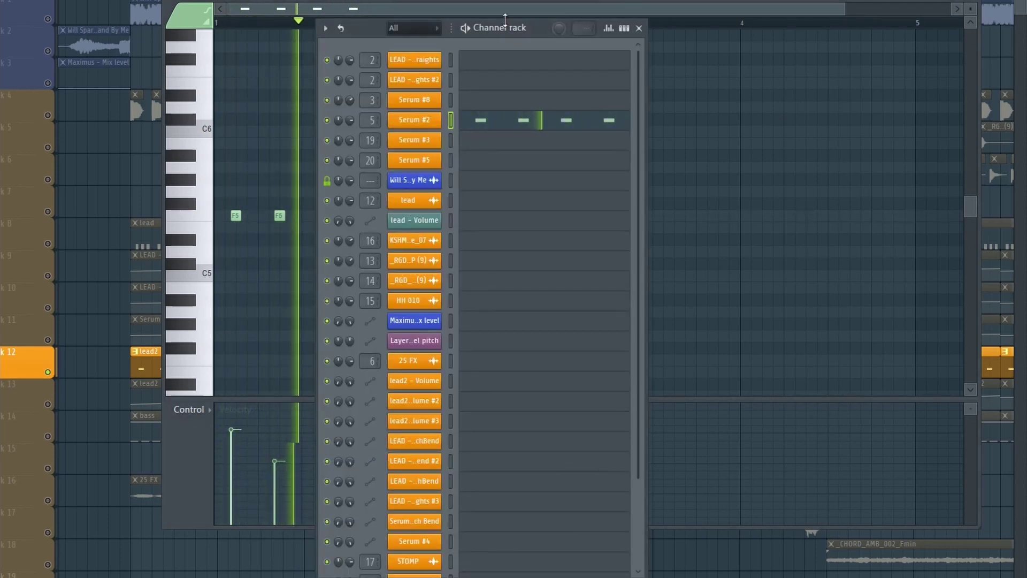
pyautogui.press('F6')
pyautogui.press('F6')
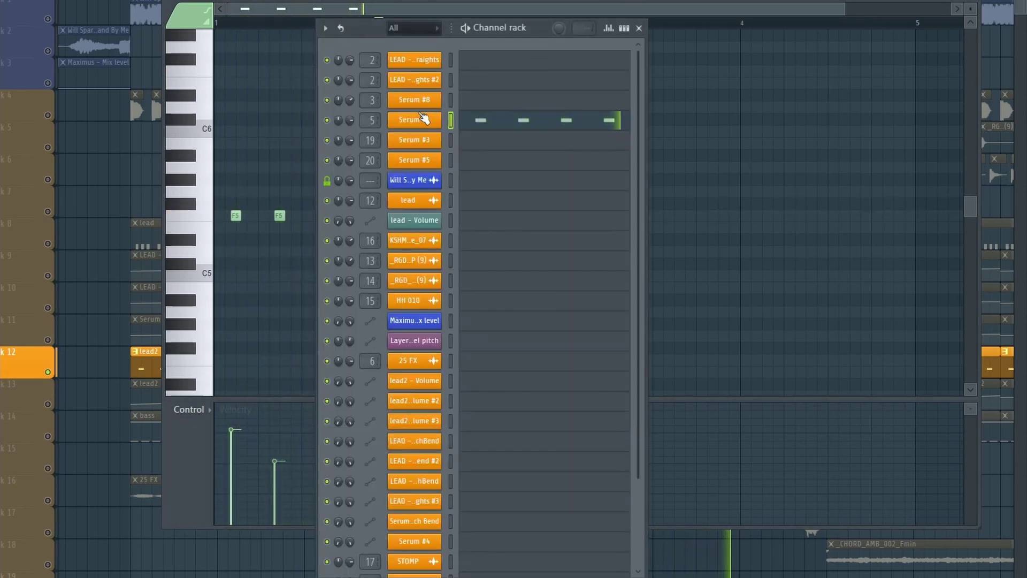
# - Examine the Serum #2 patch's oscillators and full effects chain, and stop playback
pyautogui.click(423, 119)
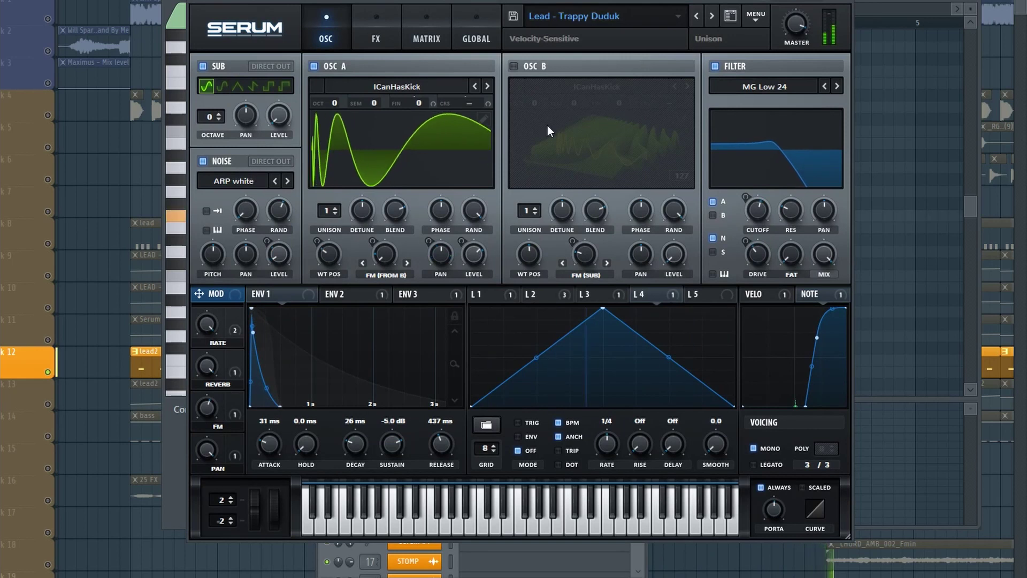
pyautogui.click(374, 33)
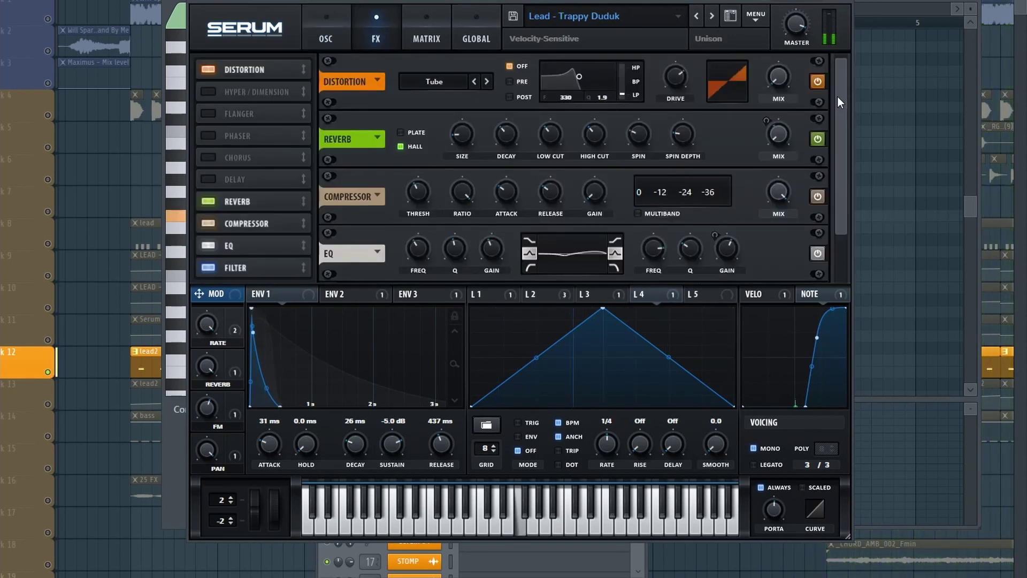
pyautogui.moveTo(837, 96); pyautogui.dragTo(837, 151)
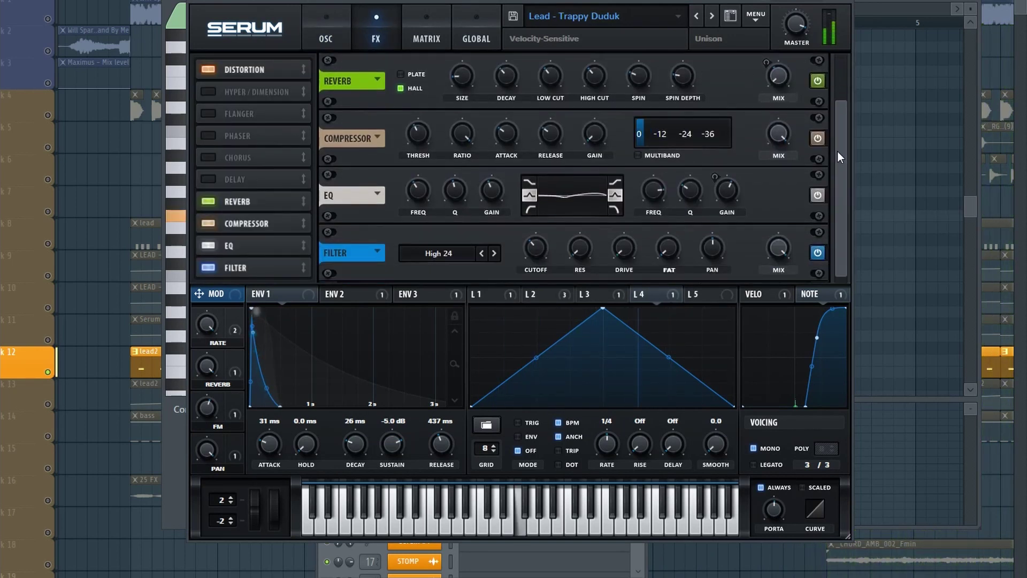
pyautogui.click(855, 2)
pyautogui.press('space')
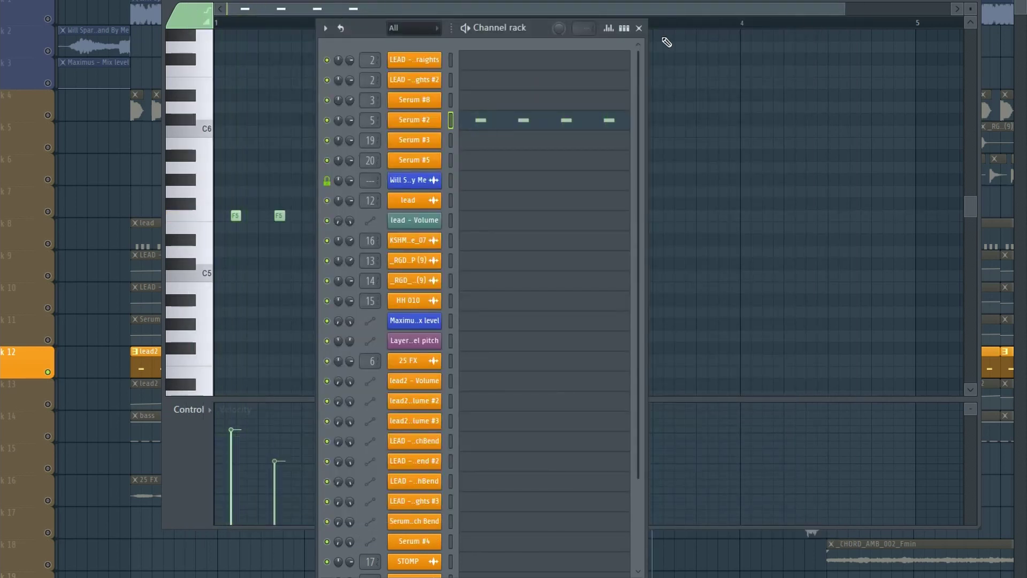
# - Close the channel rack and piano roll, and unmute the lead2 volume automation on track 13
pyautogui.click(638, 27)
pyautogui.click(984, 5)
pyautogui.keyDown('ctrl'); pyautogui.click(50, 407); pyautogui.keyUp('ctrl')
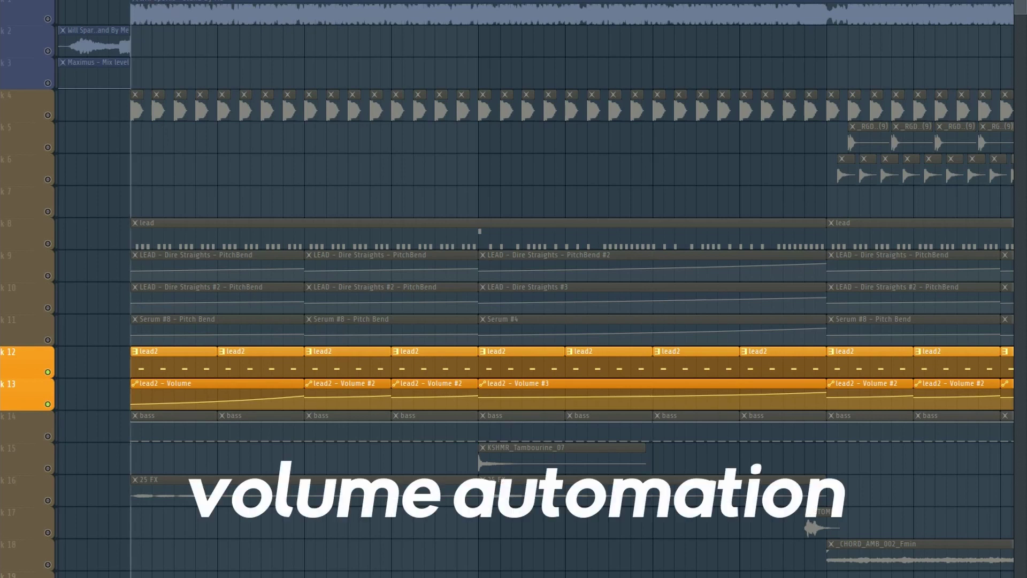
# - Start playback and examine the Serum #3 and Serum #5 notes of the track 14 bass pattern in the piano roll
pyautogui.press('space')
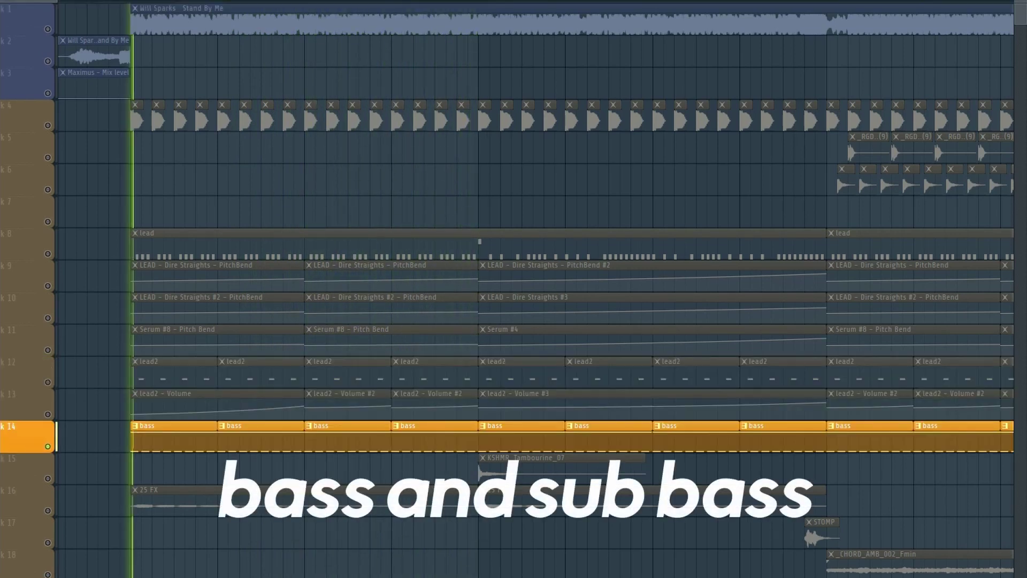
pyautogui.doubleClick(341, 433)
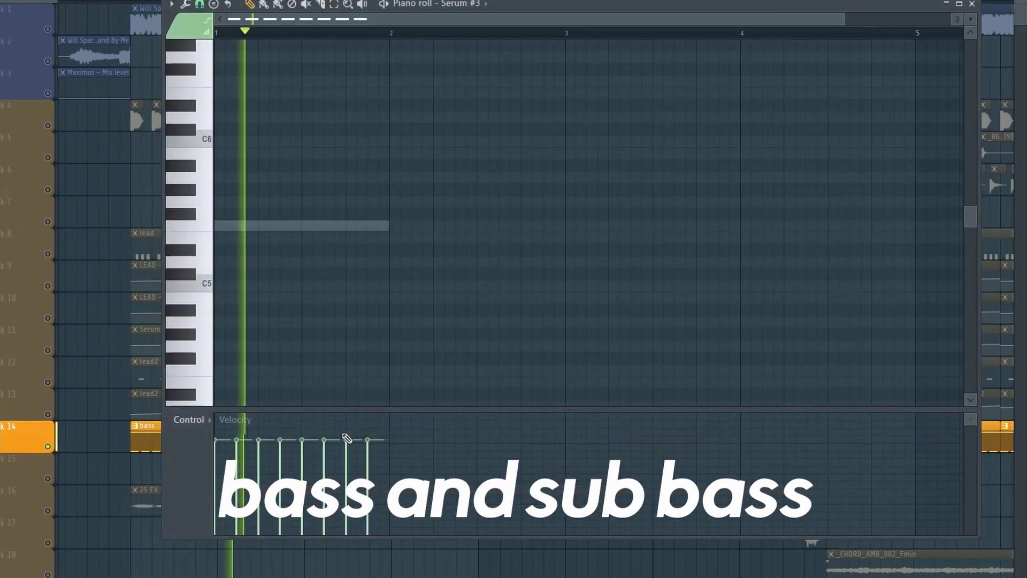
pyautogui.scroll(-3, 416, 173)
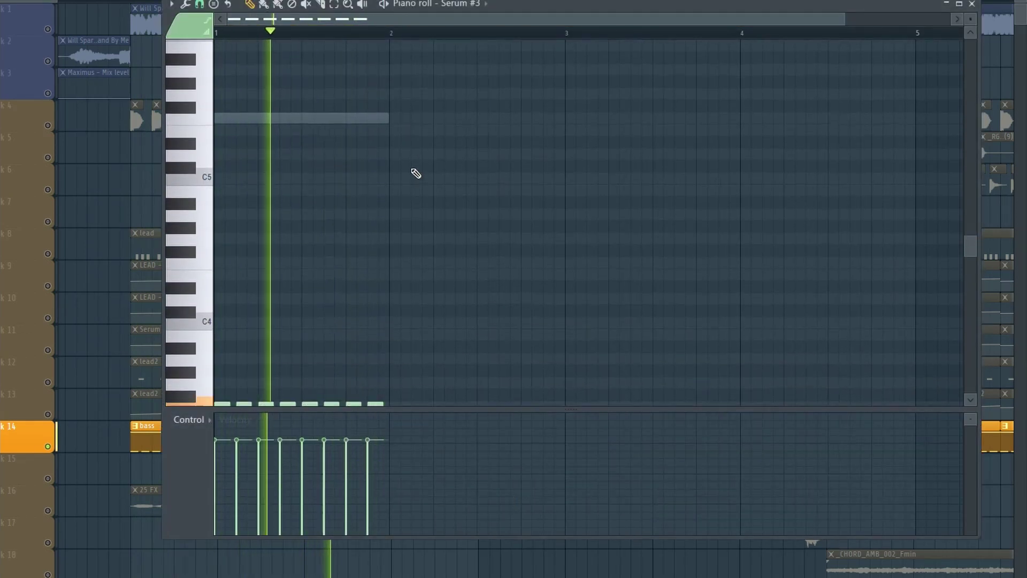
pyautogui.press('F6')
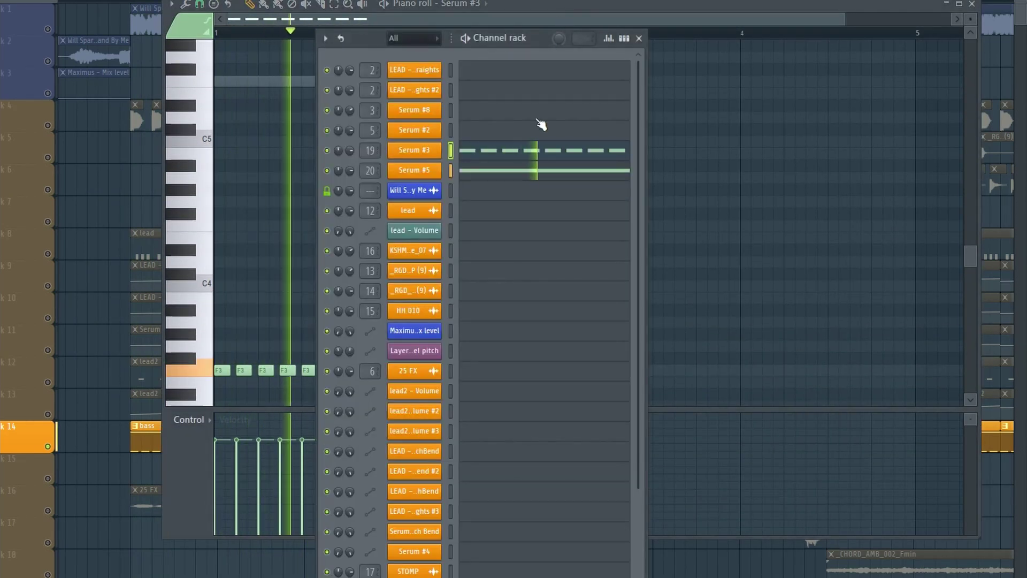
pyautogui.click(523, 172)
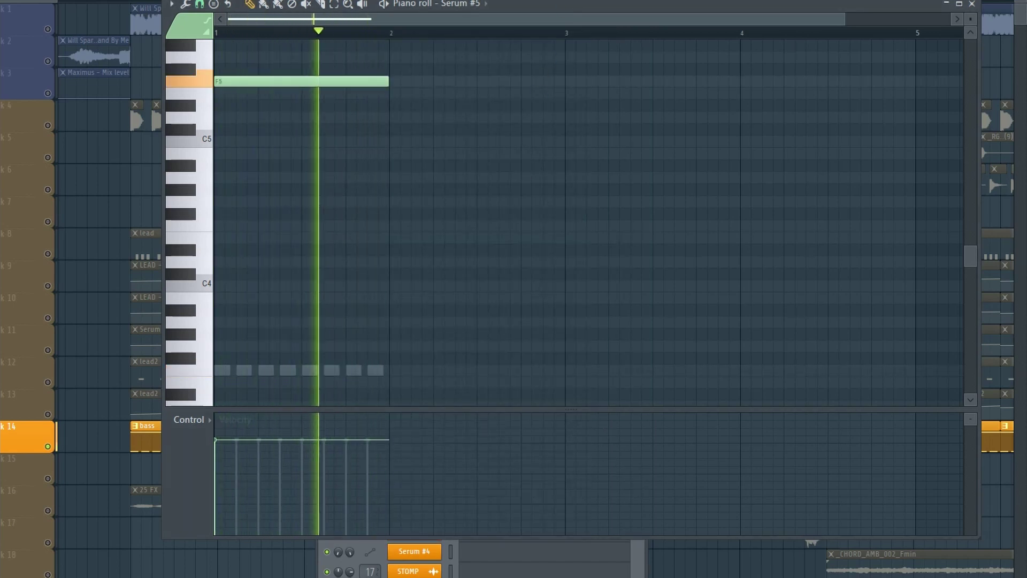
# - Solo the Serum #3 bass channel in the channel rack and examine its patch's oscillator and effects settings
pyautogui.press('F6')
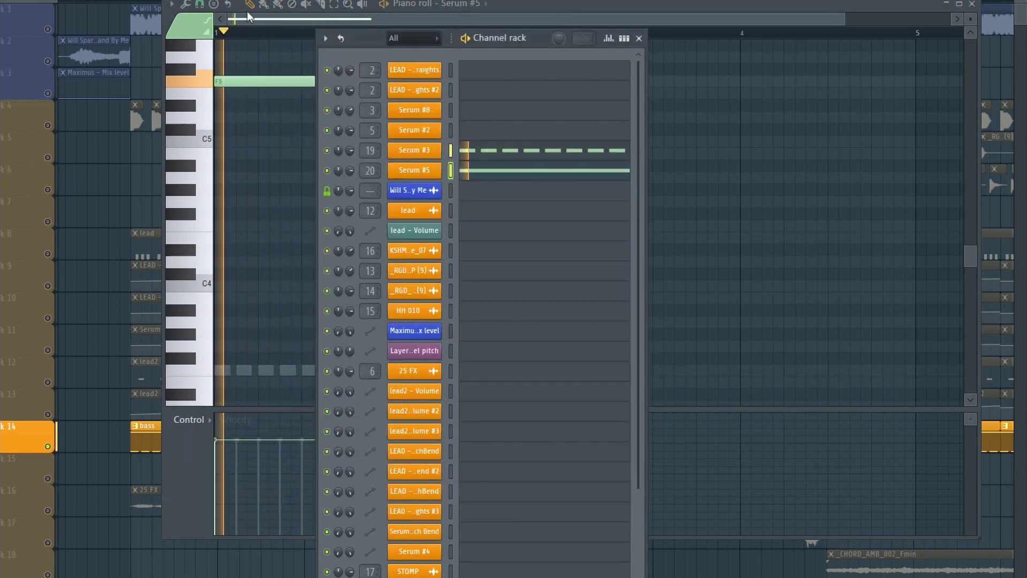
pyautogui.rightClick(327, 151)
pyautogui.click(343, 158)
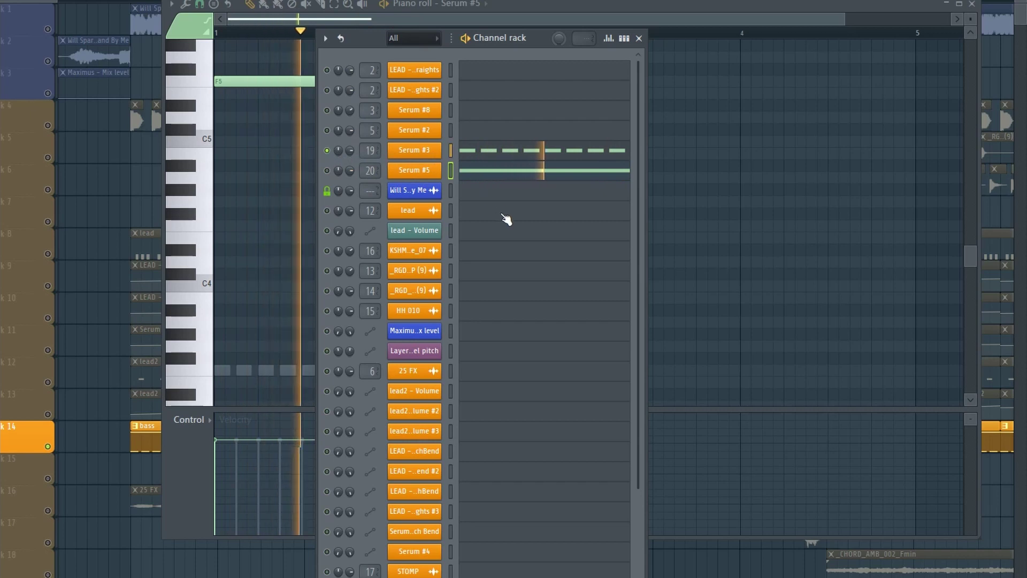
pyautogui.click(430, 149)
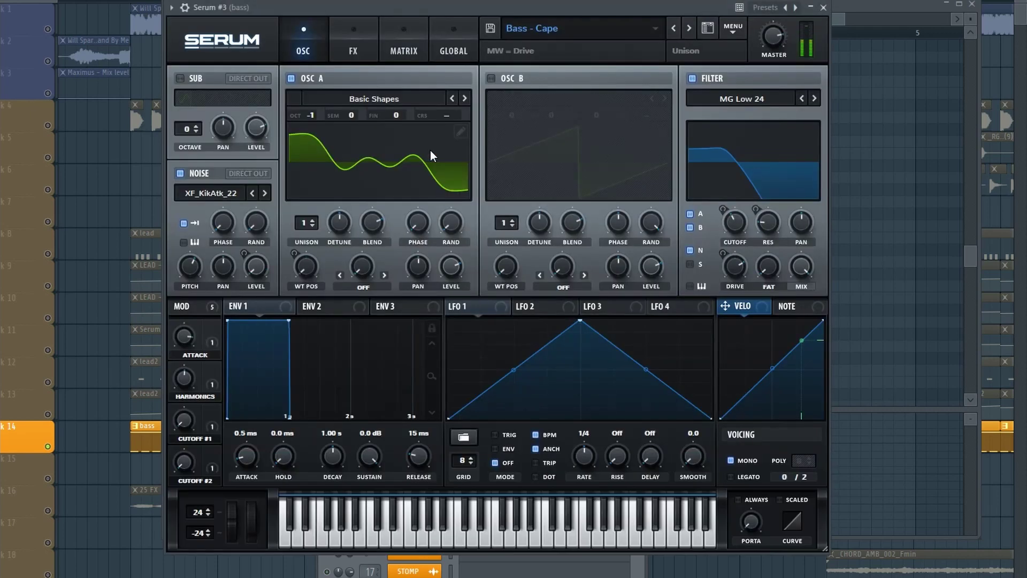
pyautogui.moveTo(514, 6); pyautogui.dragTo(549, 12)
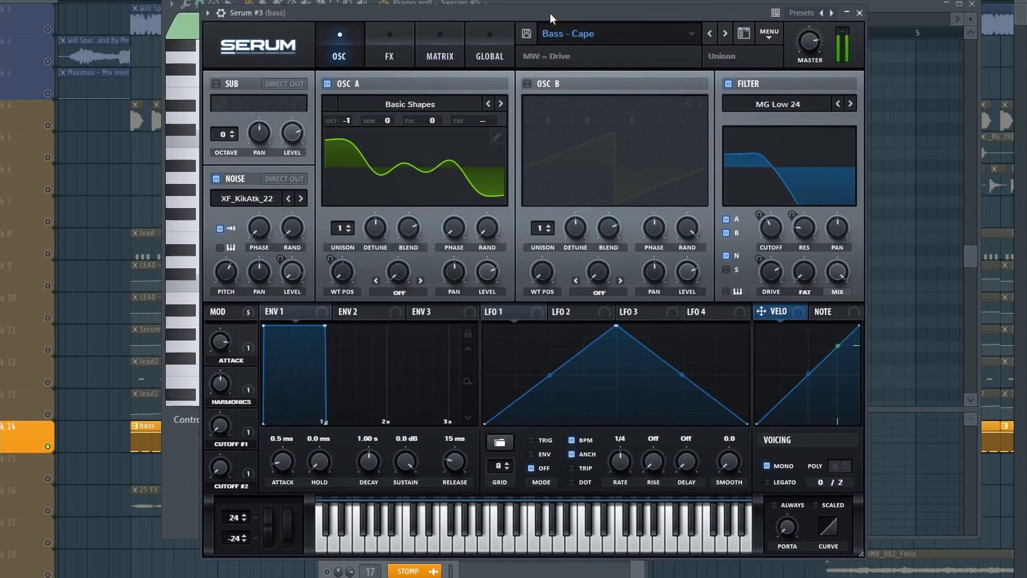
pyautogui.click(390, 52)
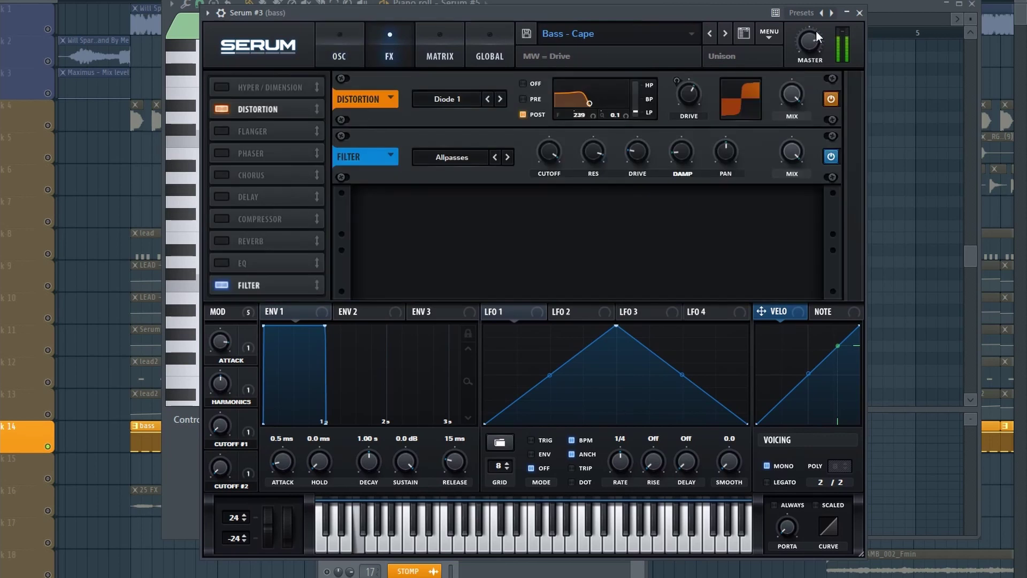
pyautogui.click(860, 13)
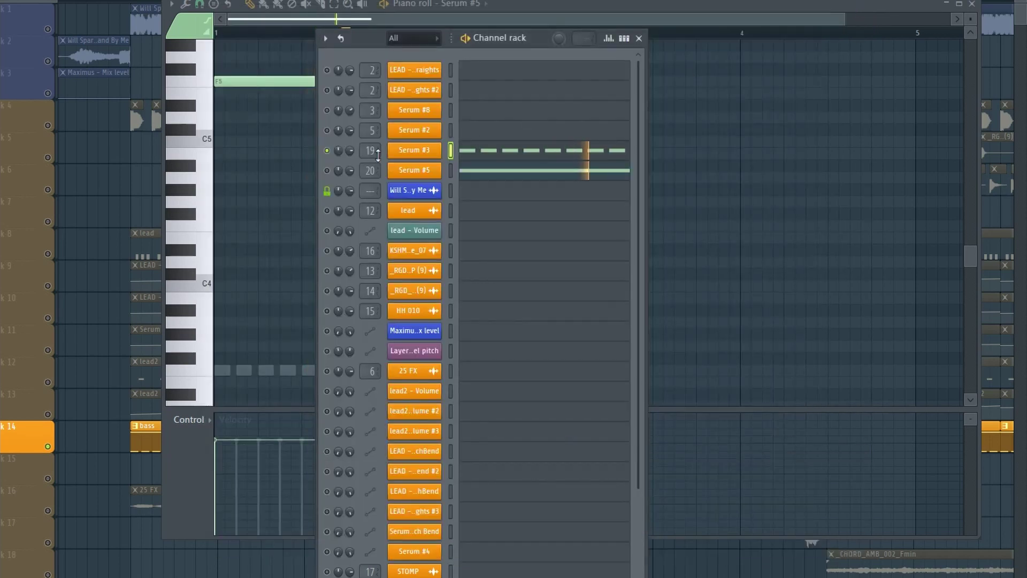
# - Solo the Serum #5 sub bass channel and examine its patch's oscillator settings
pyautogui.rightClick(328, 169)
pyautogui.click(350, 177)
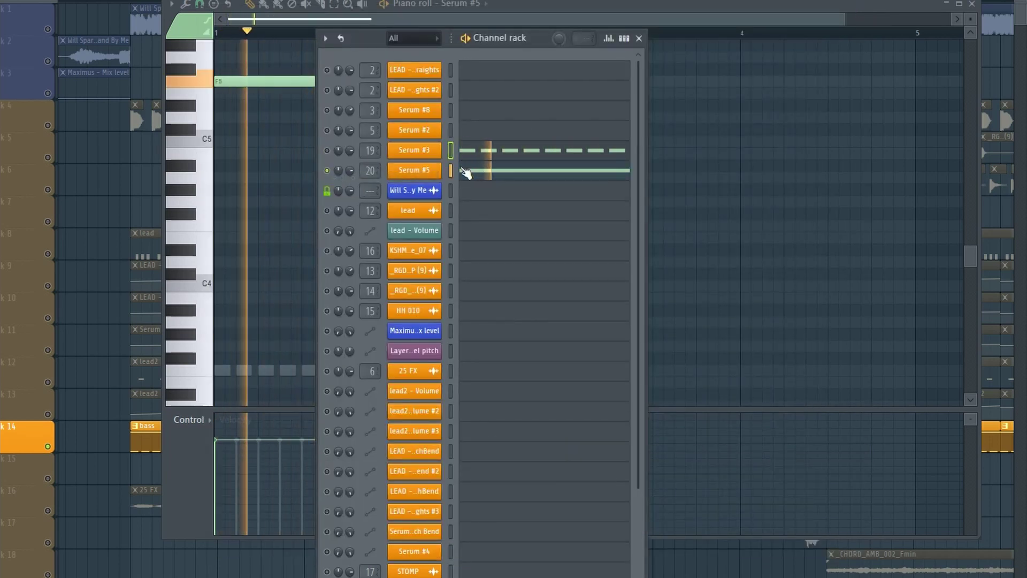
pyautogui.click(423, 170)
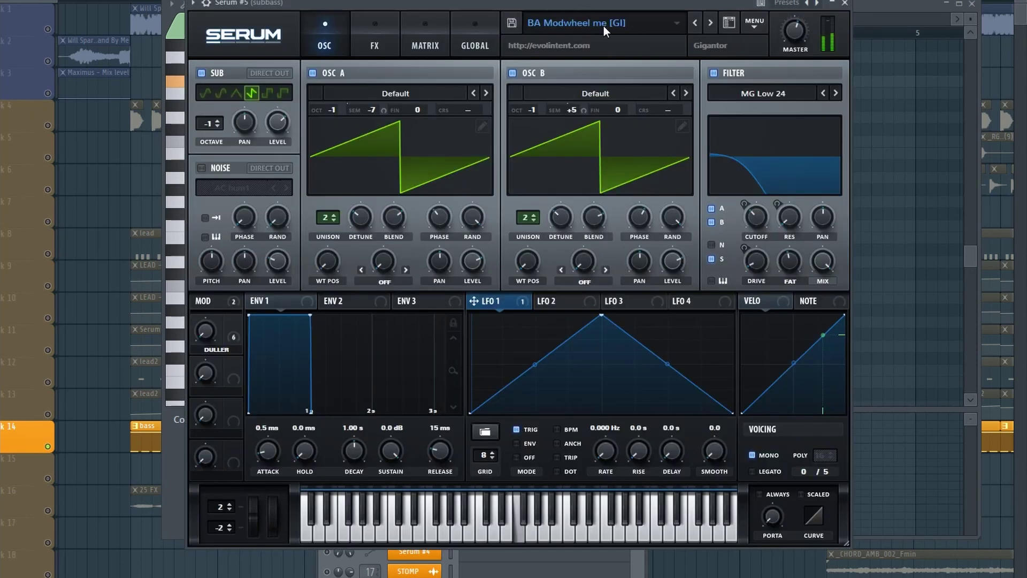
pyautogui.click(845, 4)
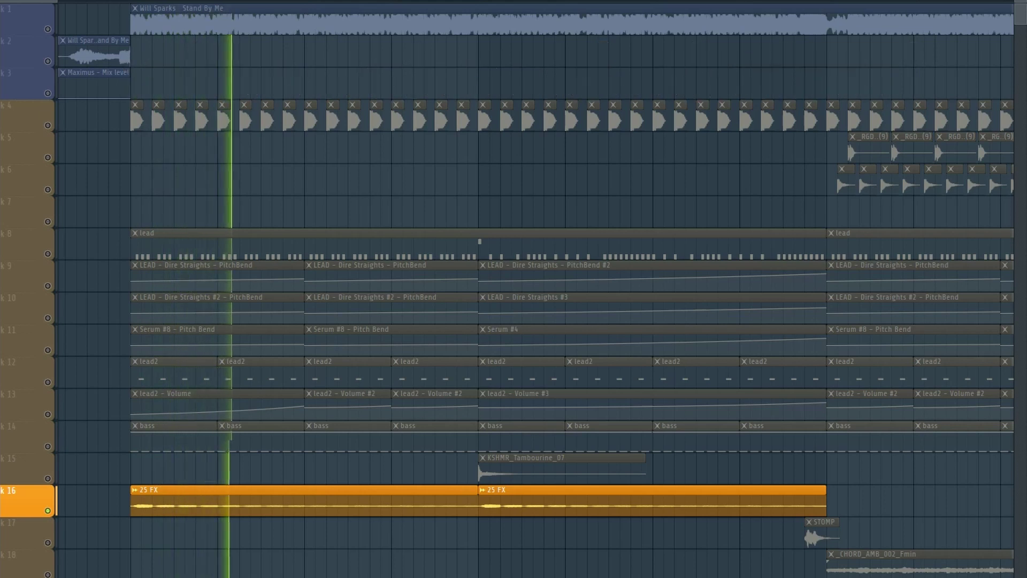
# - Examine the PanCake2 panning curve on the mixer's fx insert, and close the plugin and the mixer
pyautogui.press('F9')
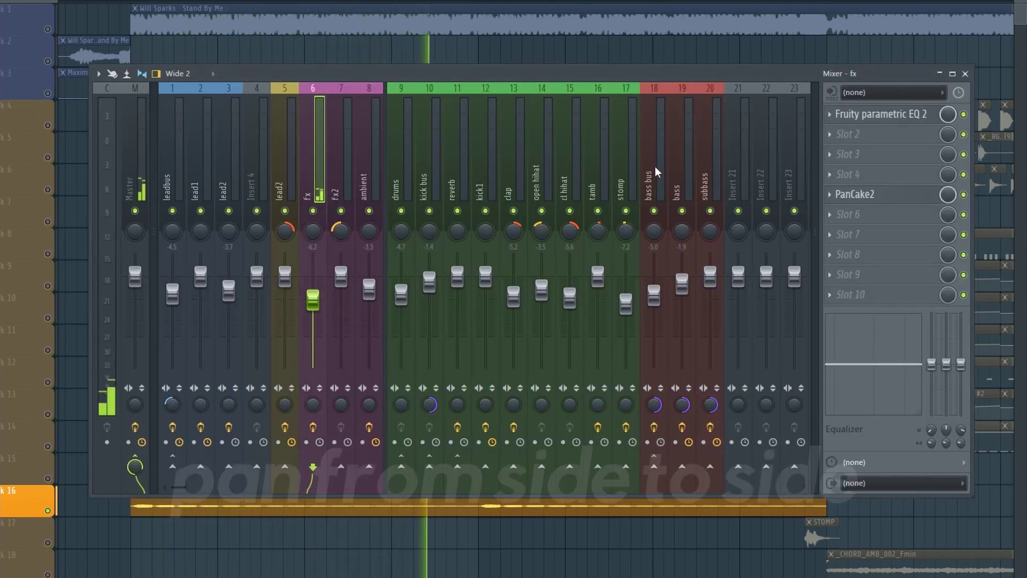
pyautogui.click(860, 196)
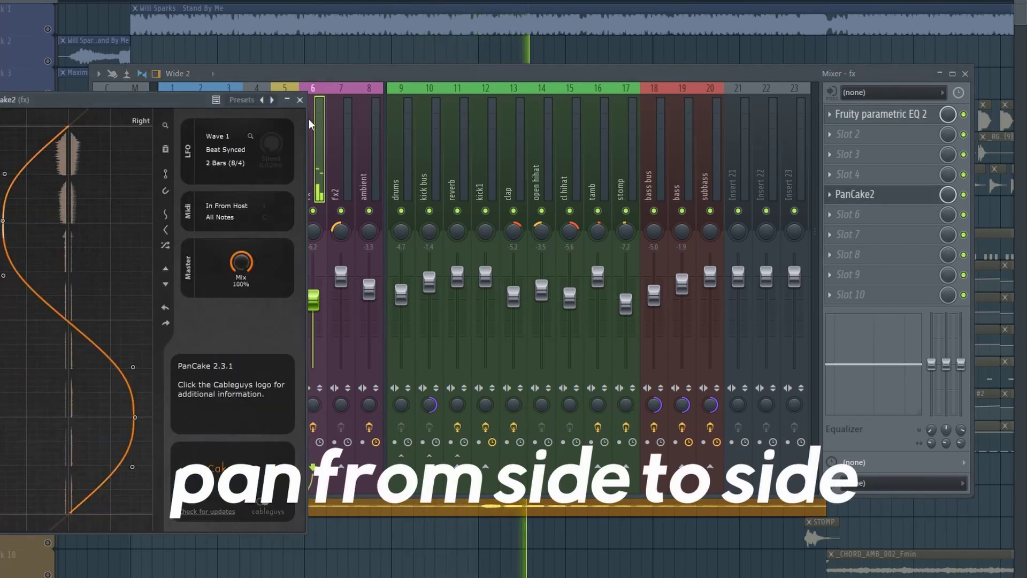
pyautogui.moveTo(161, 96); pyautogui.dragTo(309, 57)
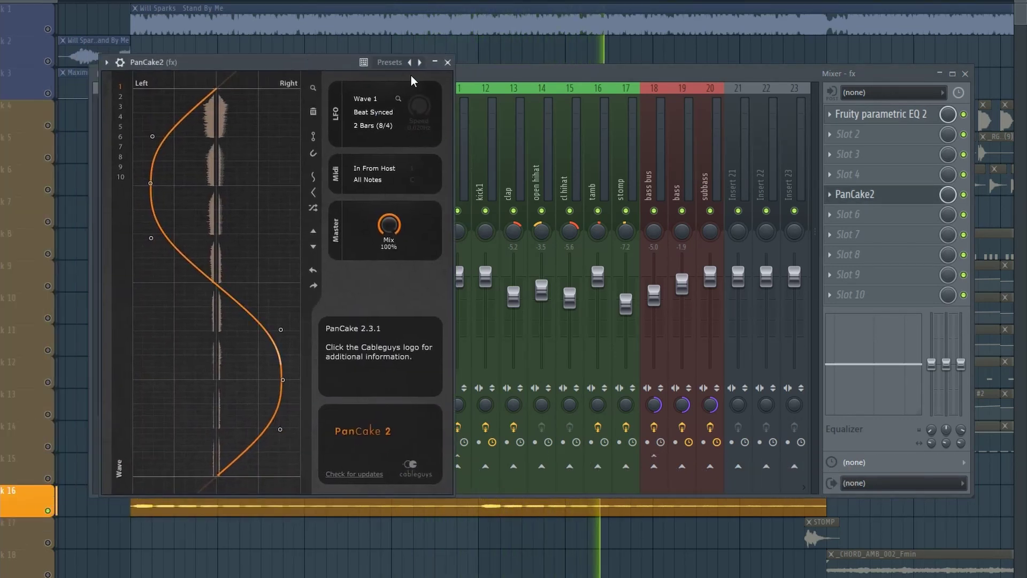
pyautogui.click(448, 62)
pyautogui.click(965, 74)
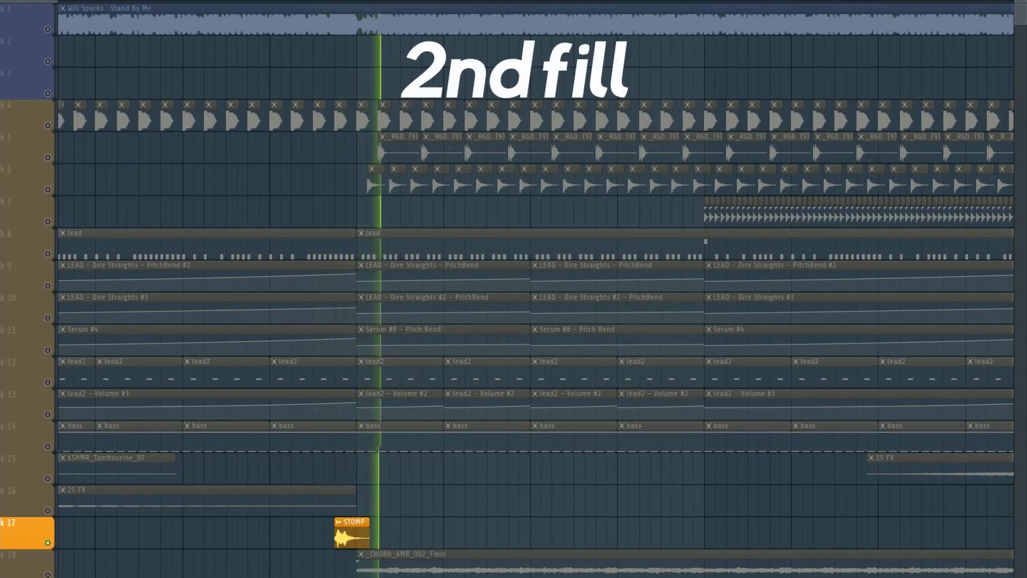
# - Stop playback and play the _CHORD_AMB_002_Fmin ambience clip on track 18 from its start
pyautogui.press('space')
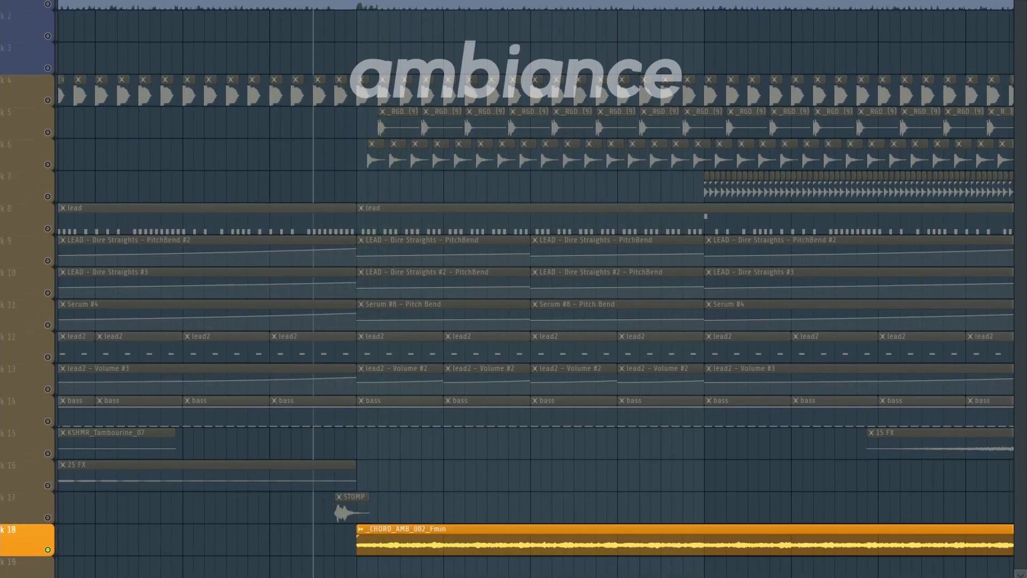
pyautogui.click(356, 1)
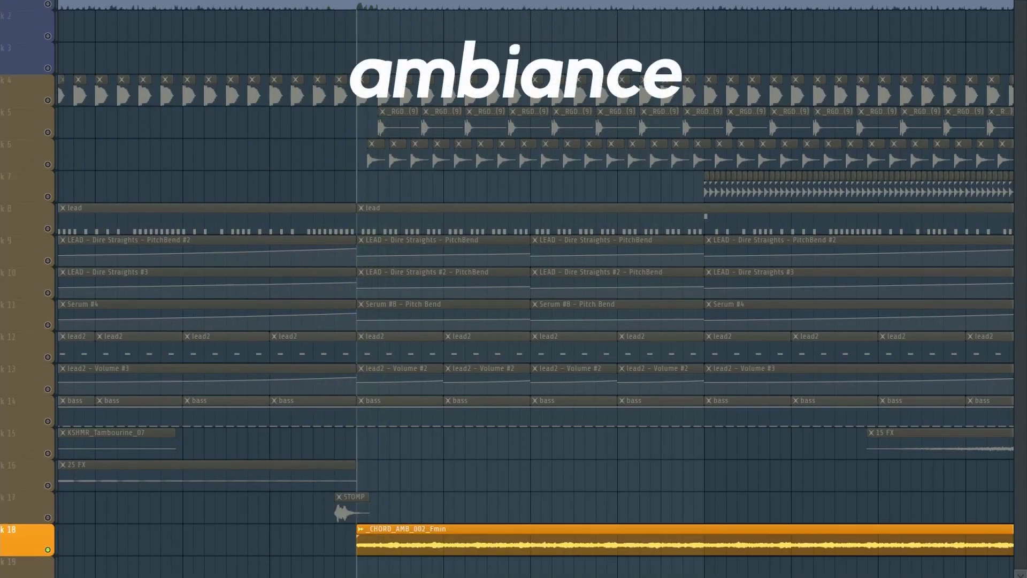
pyautogui.press('space')
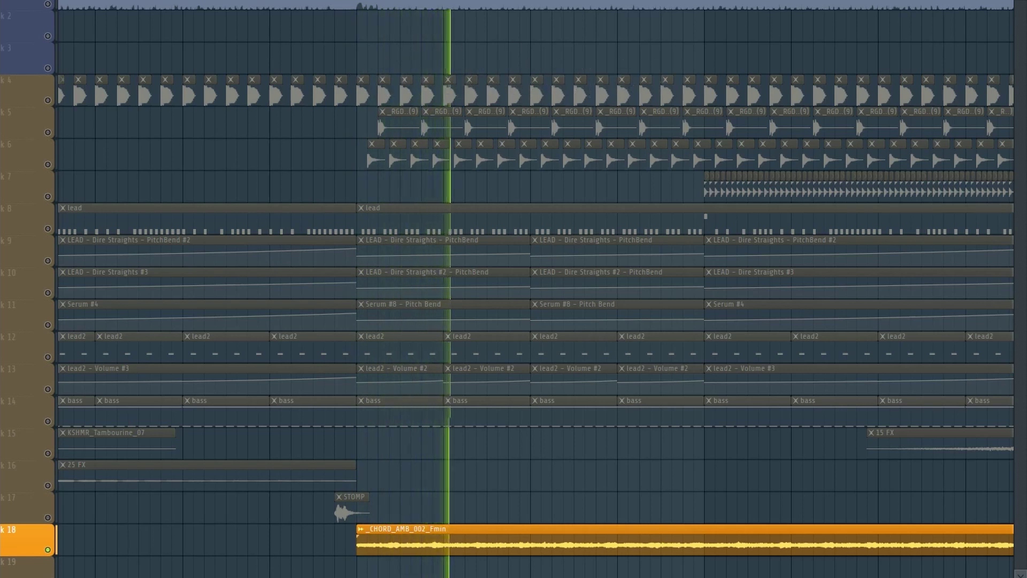